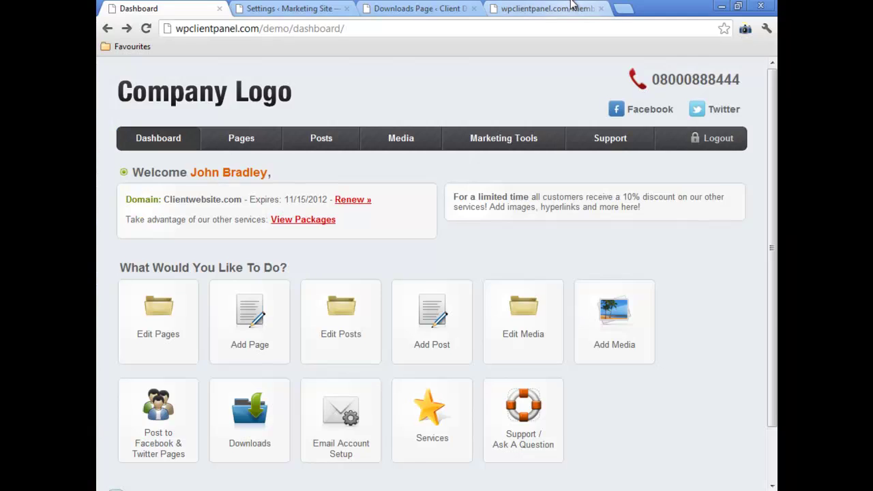
click(541, 9)
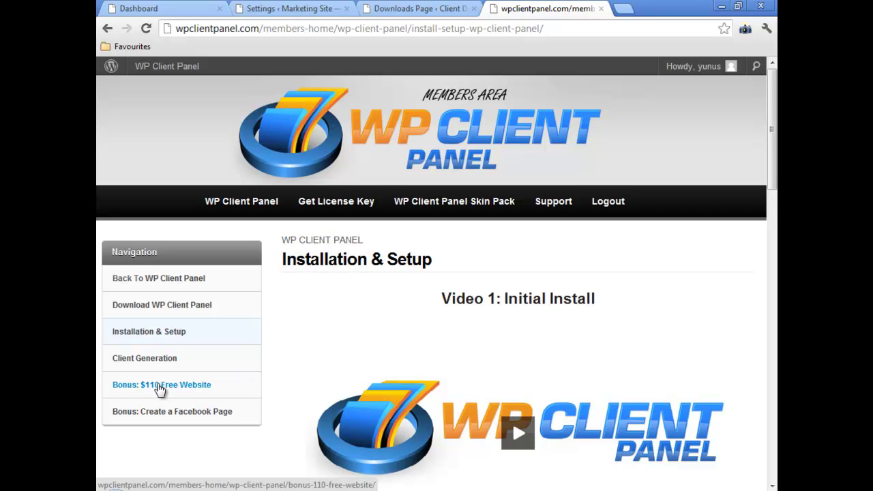
Bring up the client dashboard, scroll past the offer box and open a task tile.
click(163, 7)
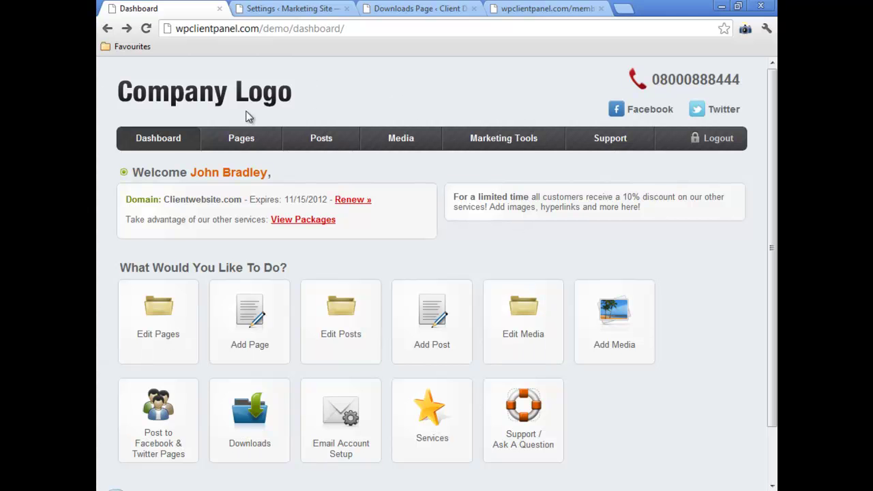
scroll(148, 224, down, 2)
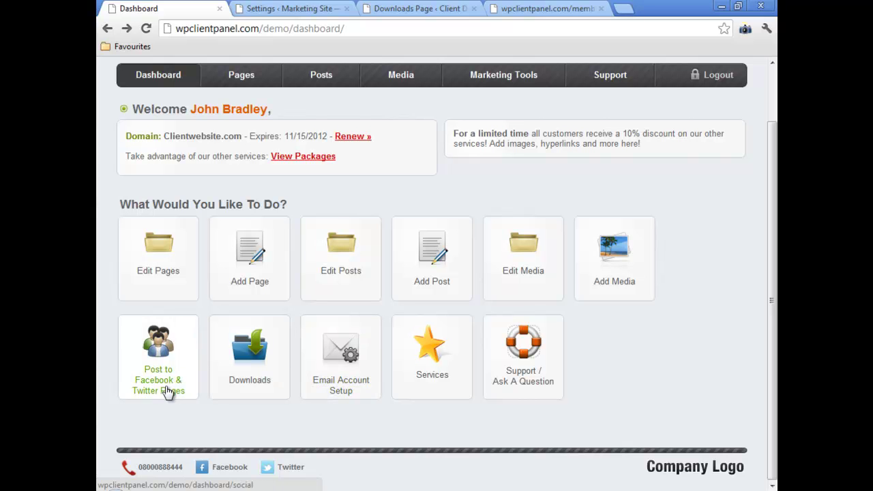
click(244, 389)
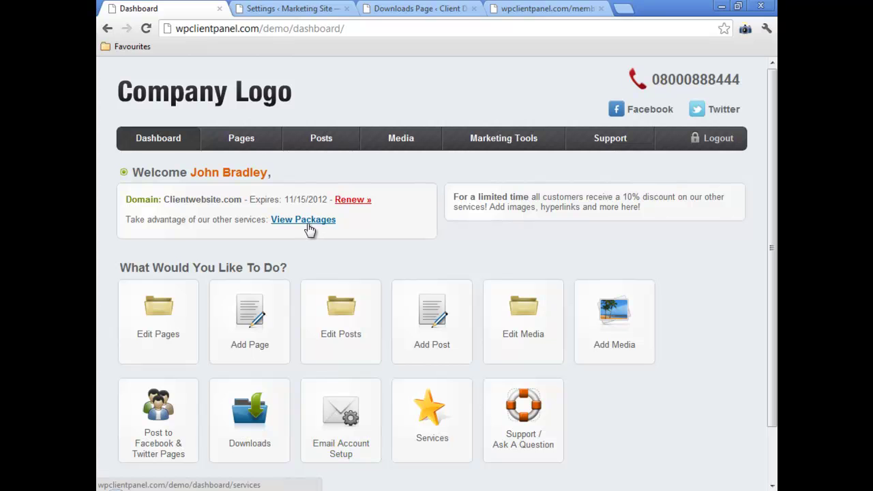
click(307, 225)
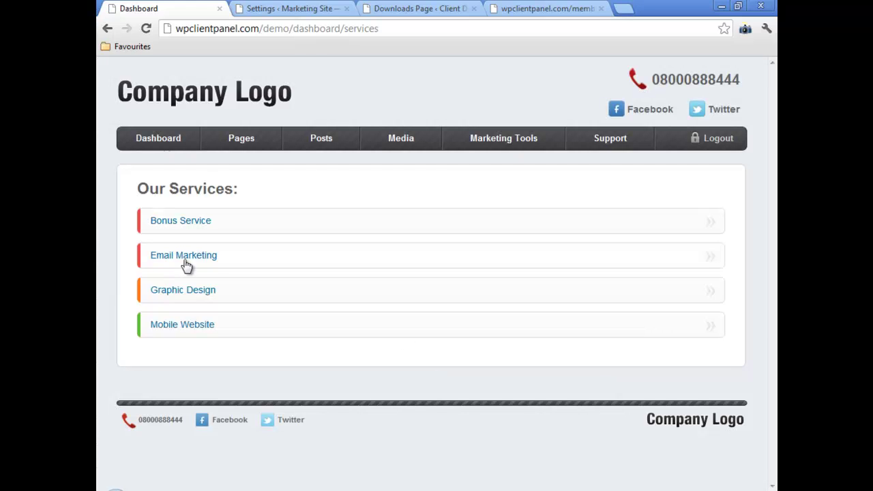
click(182, 258)
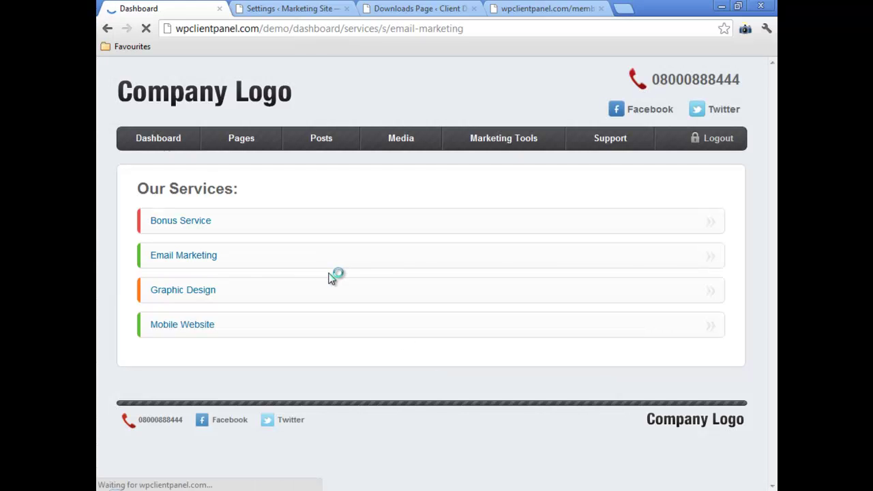
scroll(335, 275, down, 1)
scroll(335, 275, down, 2)
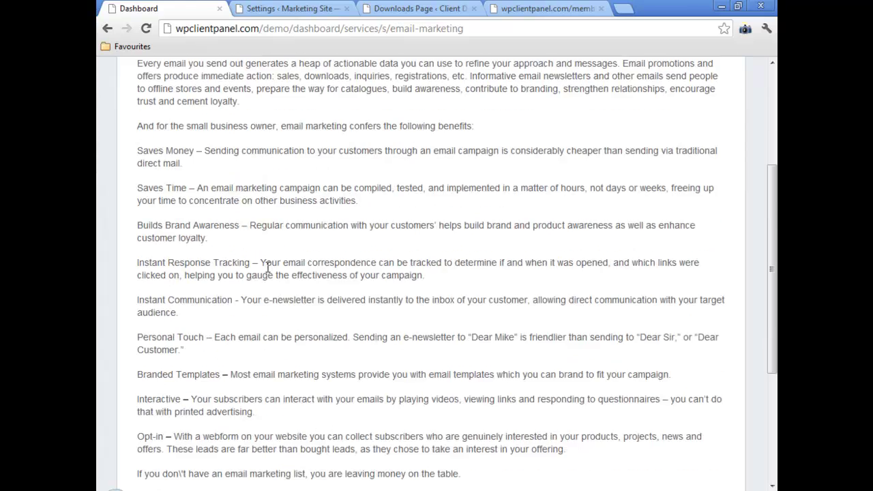
scroll(335, 275, down, 3)
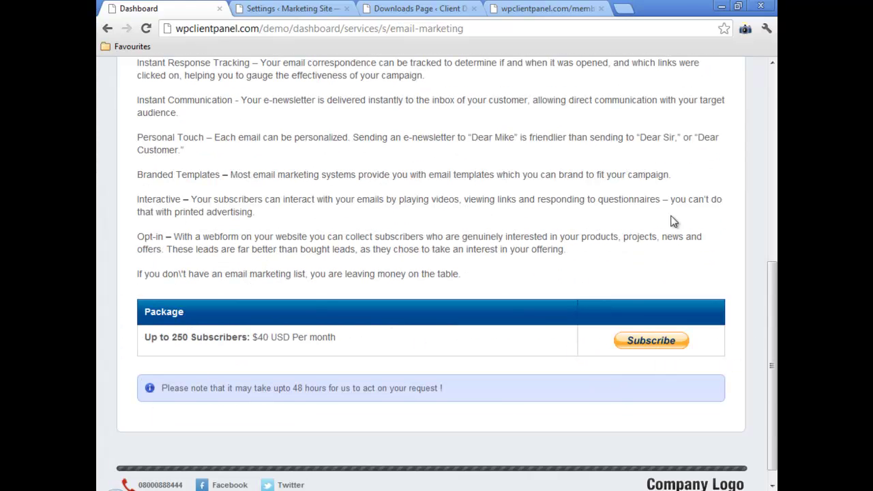
scroll(553, 287, up, 6)
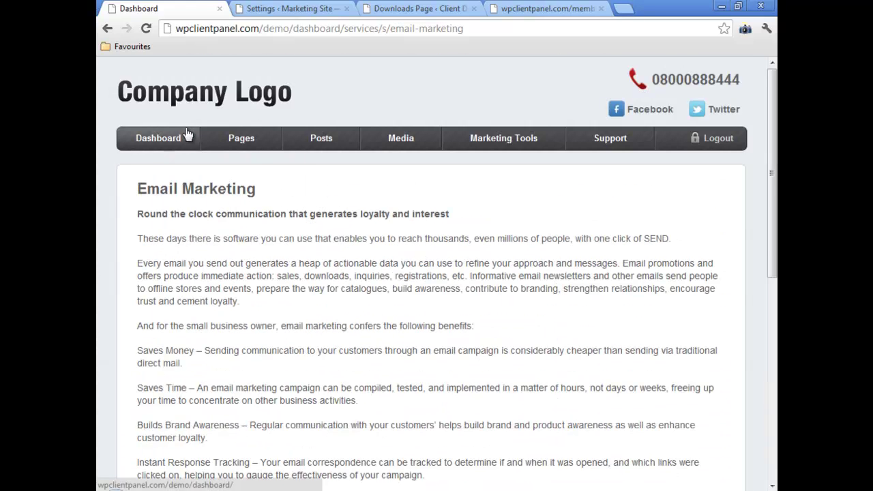
click(157, 146)
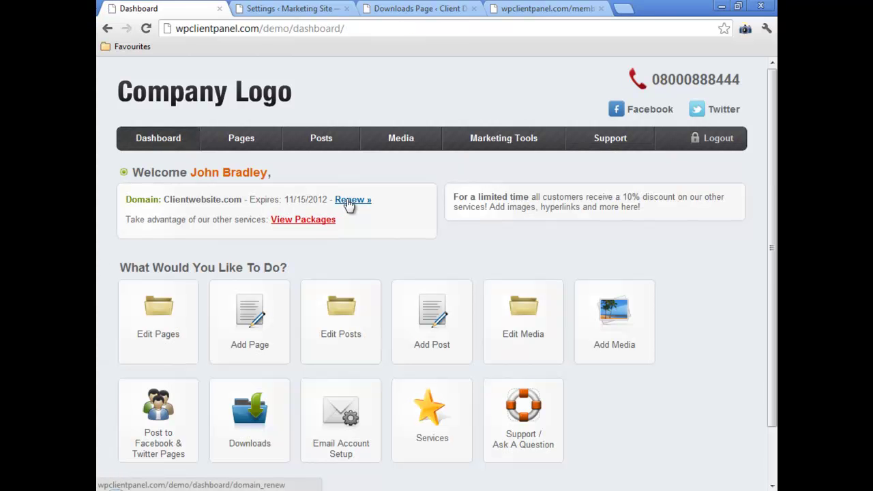
mouse_move(454, 196)
mouse_down()
mouse_move(643, 214)
mouse_move(451, 192)
mouse_up()
click(667, 216)
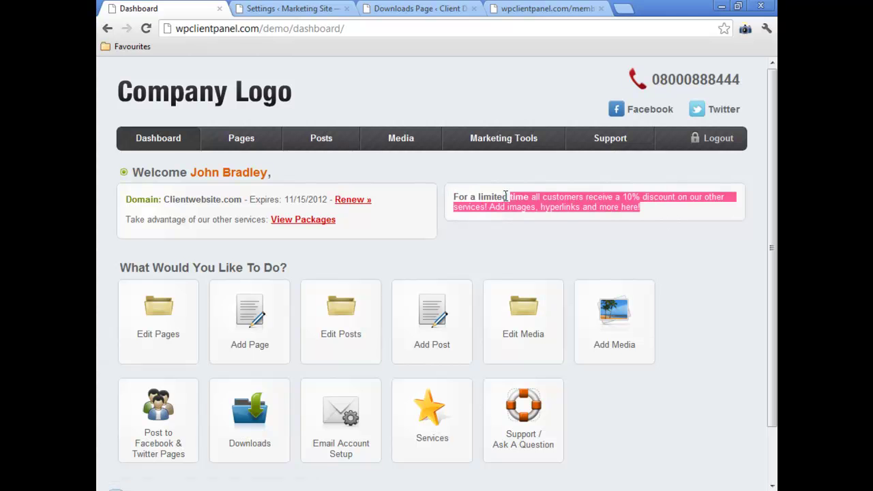
click(460, 196)
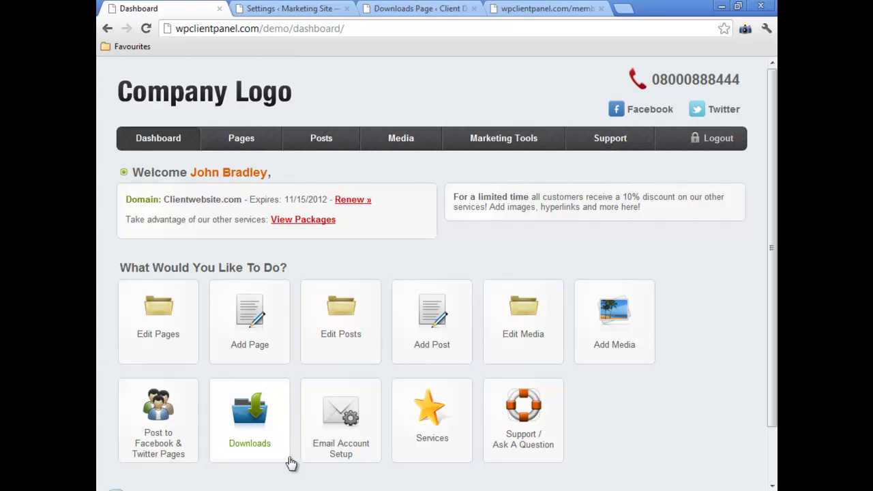
Start a new service from Services System > Manage Services using the SMS Marketing preset.
click(270, 9)
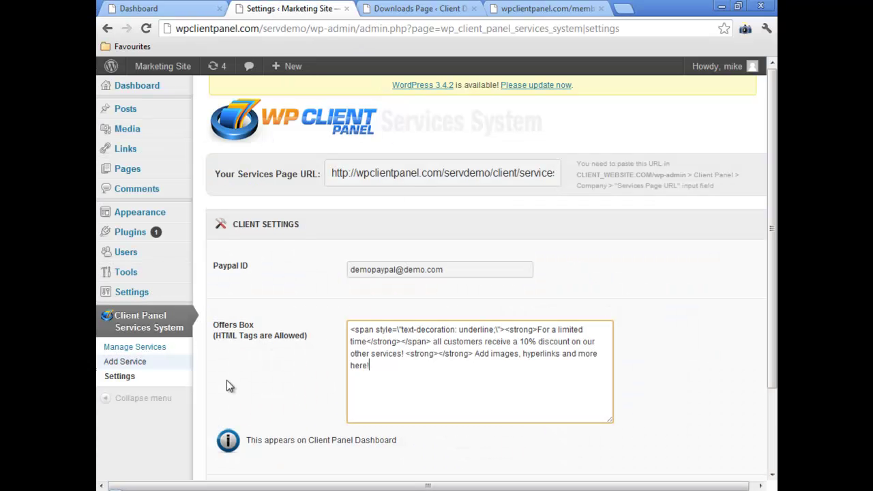
click(124, 361)
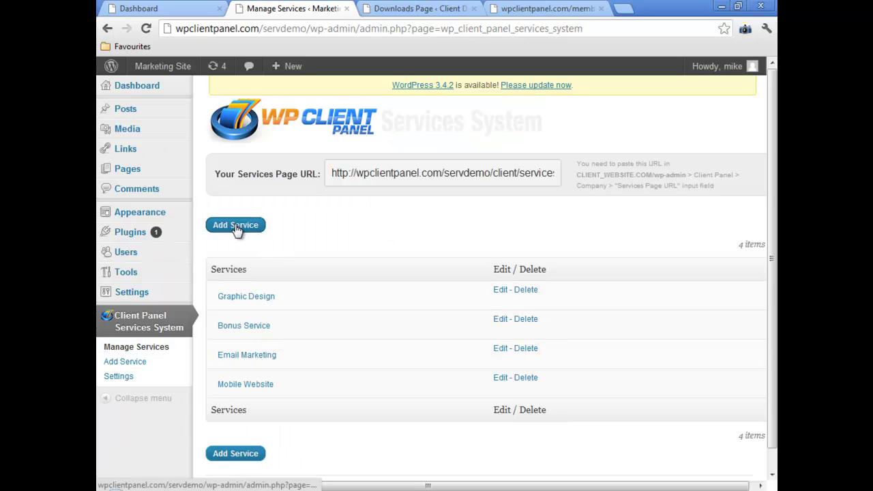
click(237, 227)
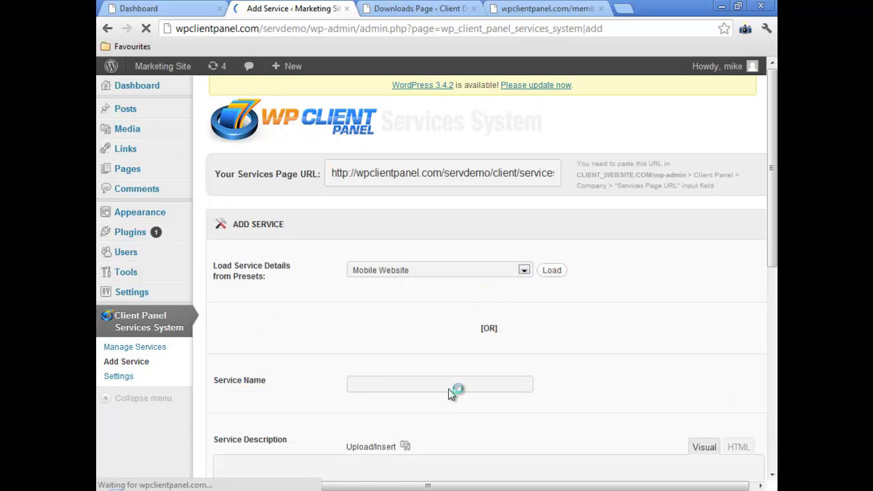
click(456, 271)
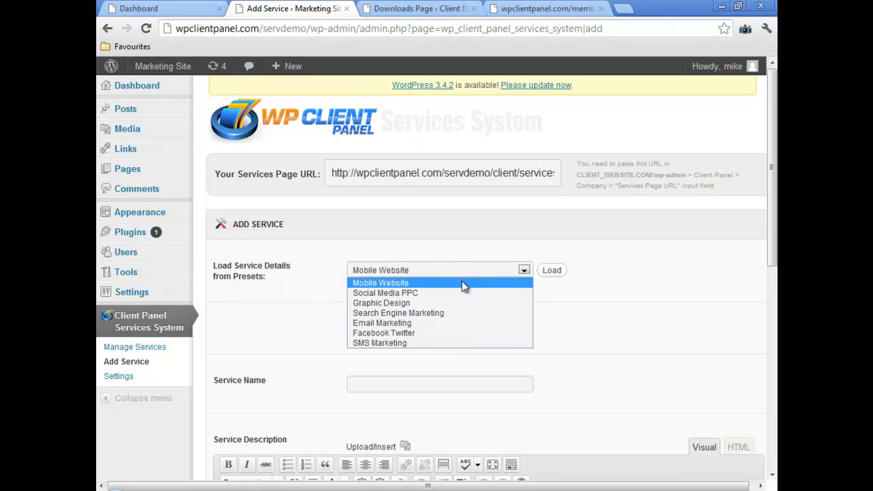
click(455, 341)
Load the SMS Marketing preset into the service form and edit the package name.
click(551, 271)
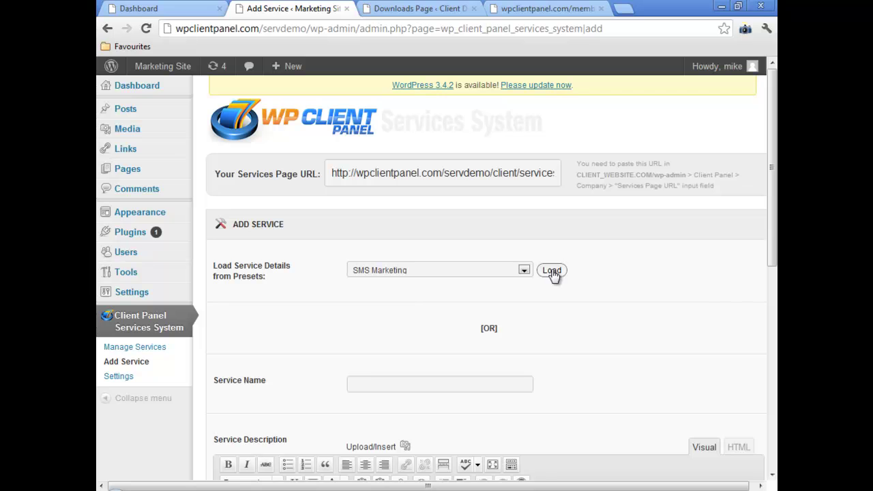
scroll(273, 341, down, 1)
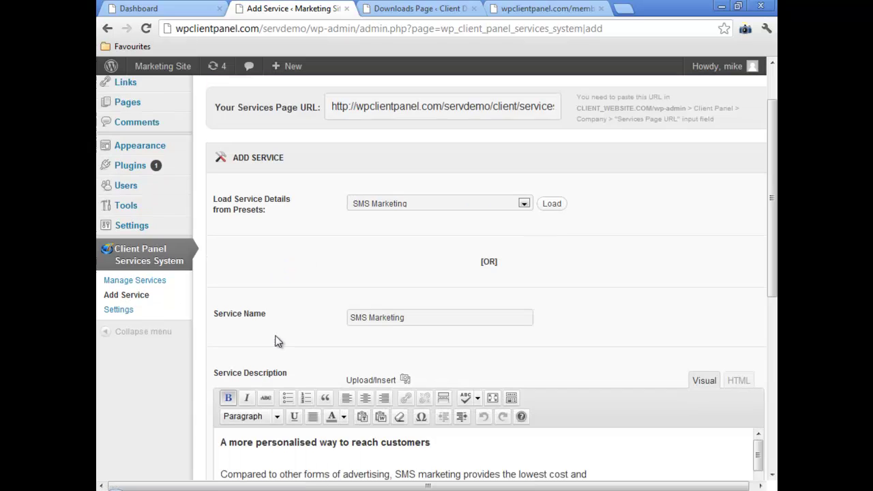
scroll(195, 351, down, 2)
scroll(294, 248, down, 2)
scroll(294, 249, down, 2)
scroll(155, 308, down, 2)
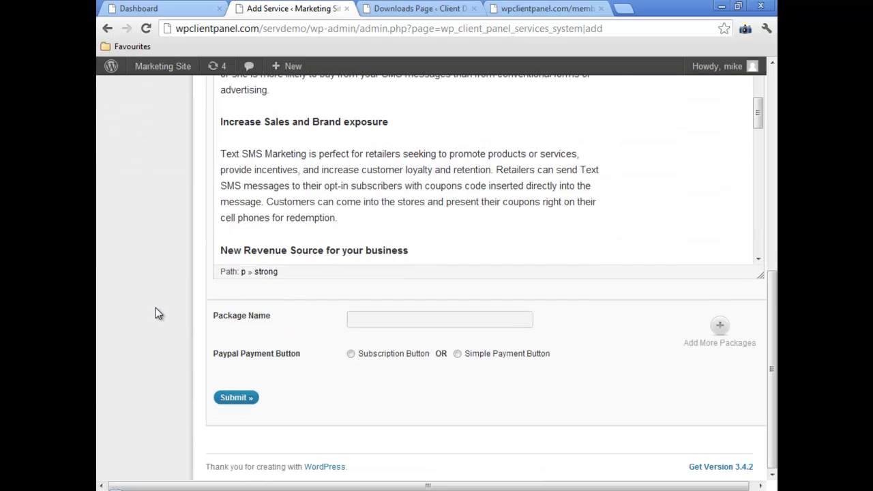
click(391, 316)
text(100 SMS MEssages P)
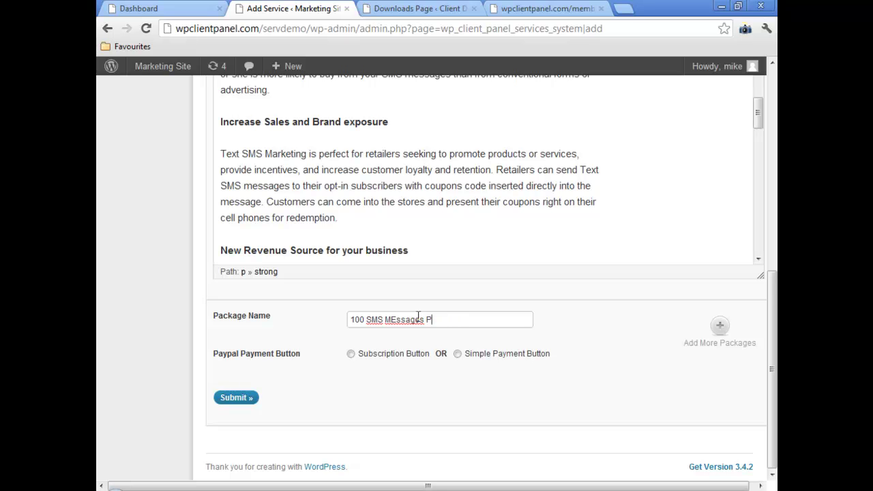
key(BackSpace)
key(BackSpace)
key(BackSpace)
Make the package a recurring subscription billed at 20.
click(457, 353)
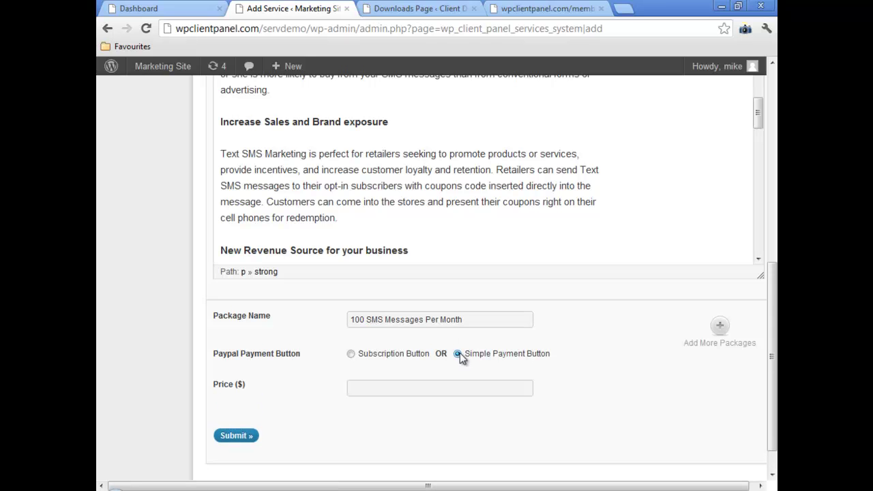
click(405, 386)
text(20)
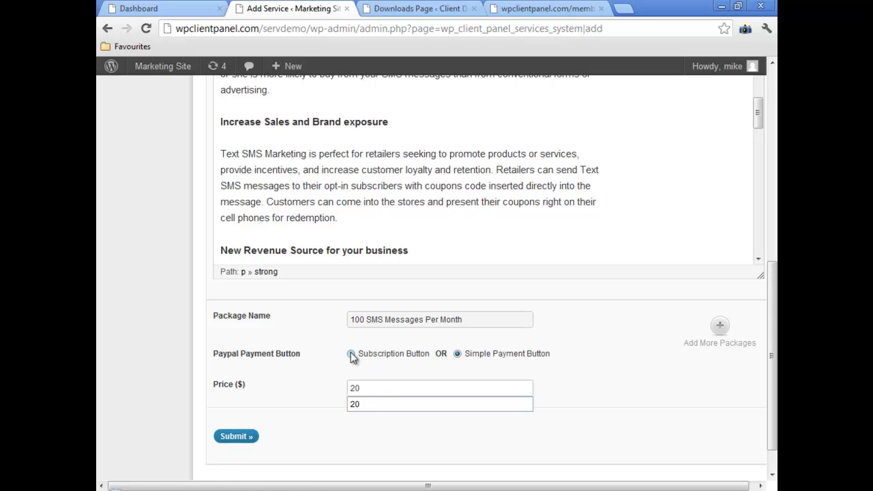
click(350, 354)
click(378, 388)
text(20)
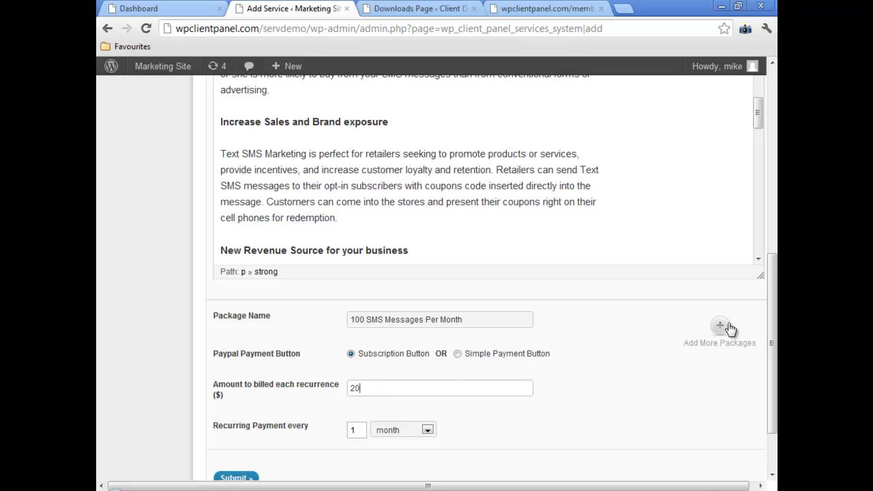
Add a second package and adjust the names of both packages.
click(718, 329)
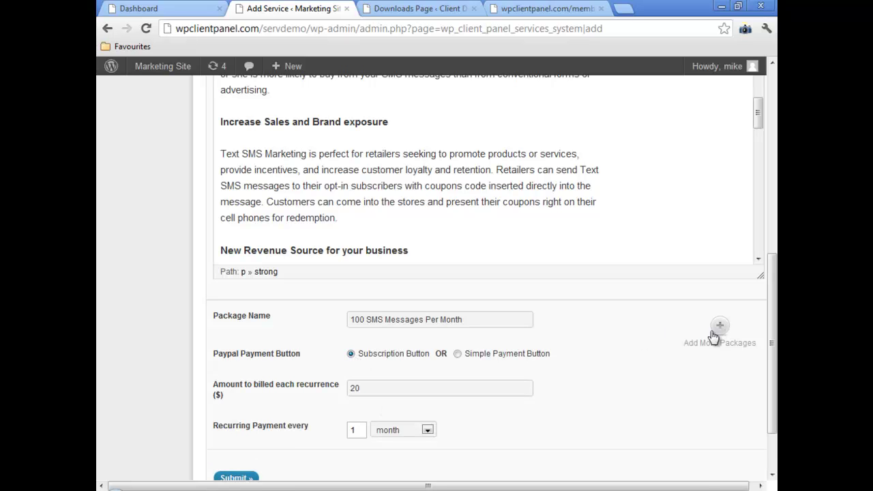
scroll(558, 374, down, 1)
click(384, 402)
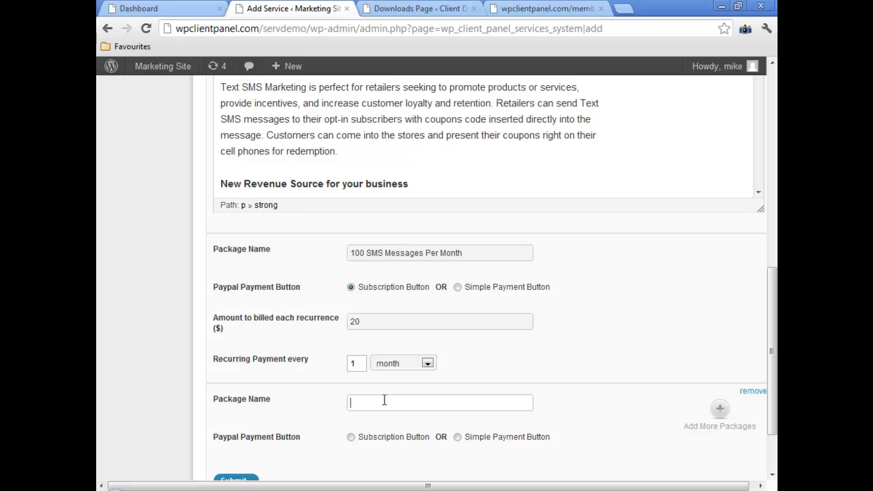
text(2000)
click(365, 253)
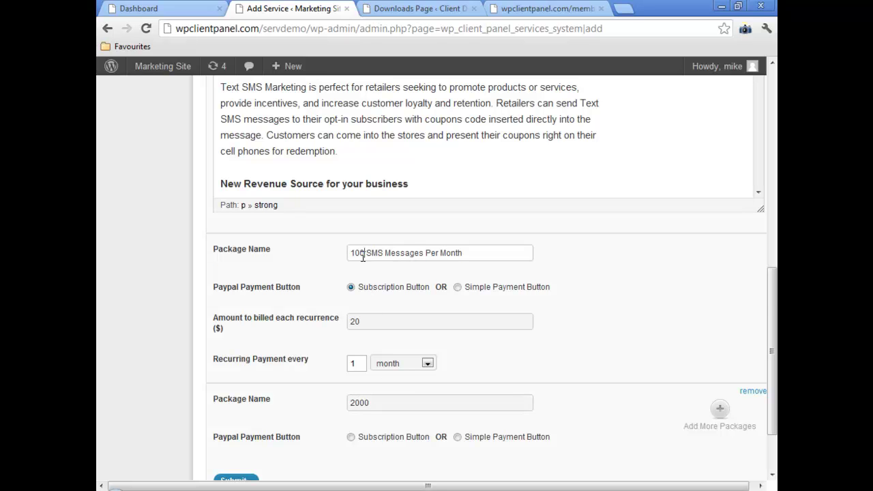
text(0)
scroll(507, 396, down, 1)
scroll(253, 423, up, 1)
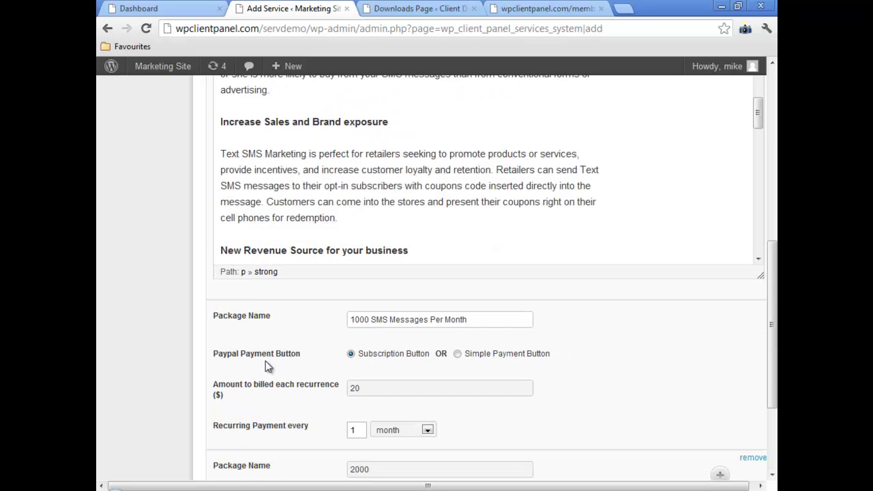
scroll(249, 413, down, 1)
click(238, 416)
scroll(235, 408, up, 4)
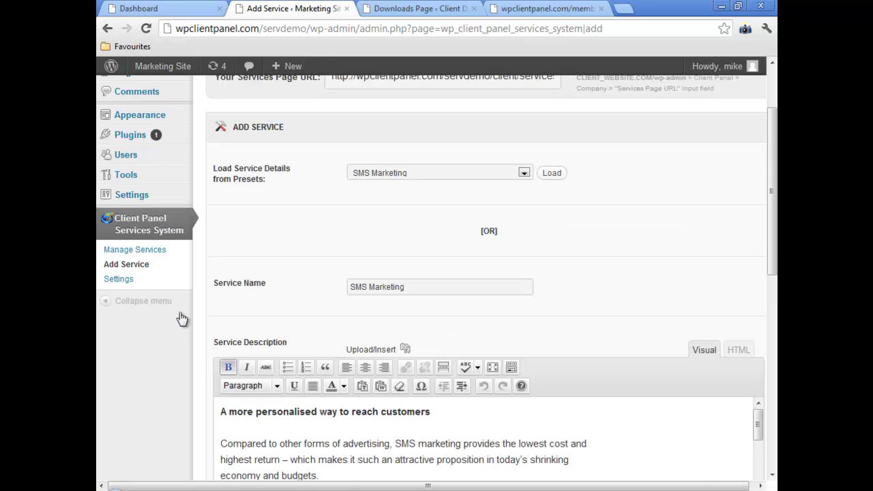
Refresh the client dashboard, then select all the Offers Box text in services settings.
click(166, 10)
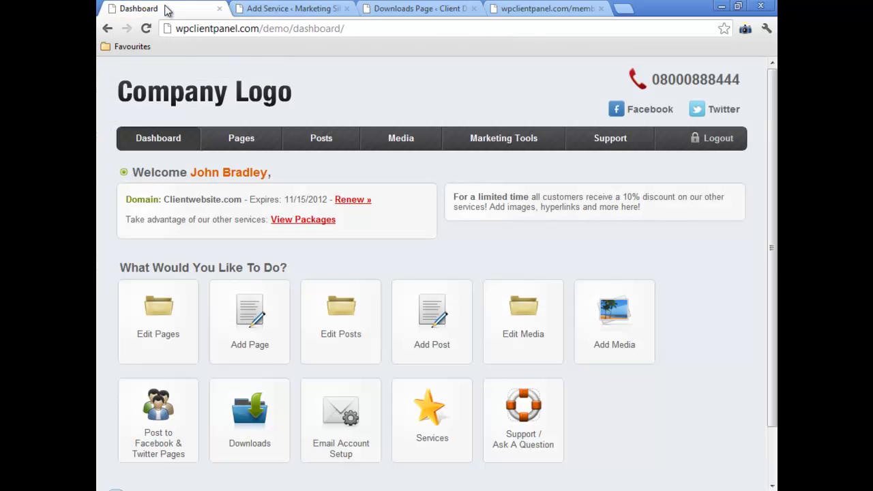
click(300, 220)
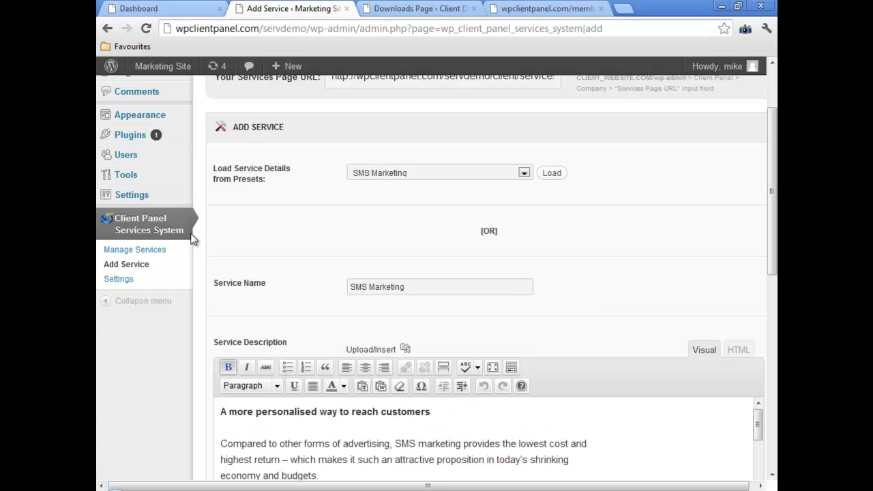
click(122, 280)
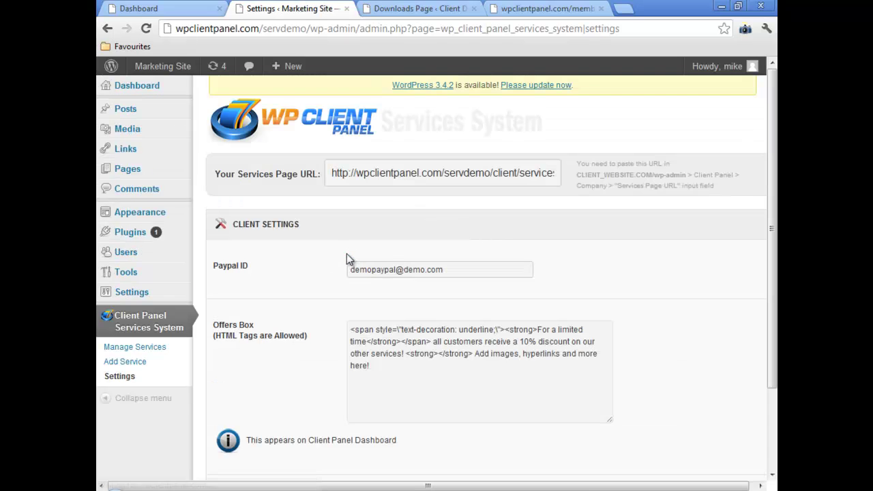
scroll(360, 277, down, 3)
click(414, 289)
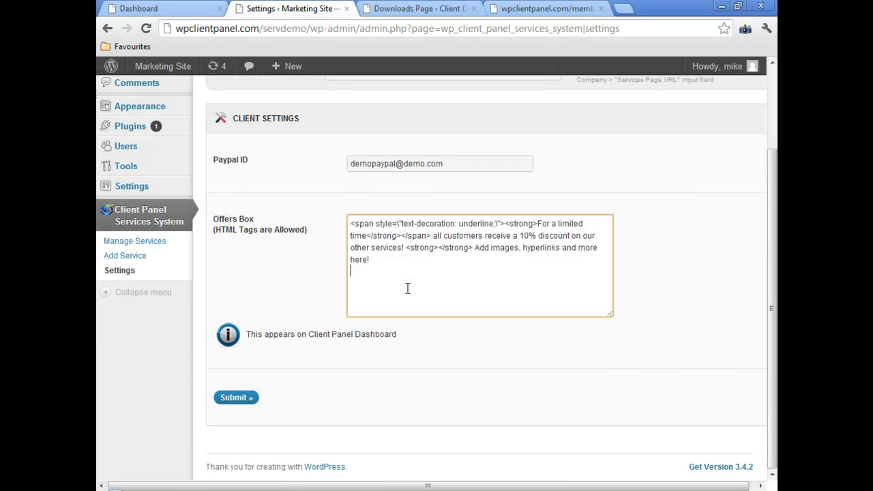
key(ctrl+a)
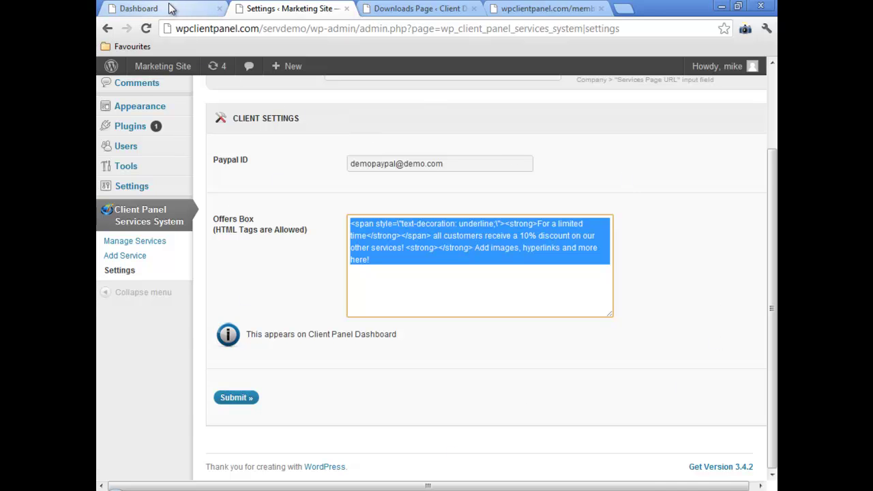
click(138, 8)
click(150, 138)
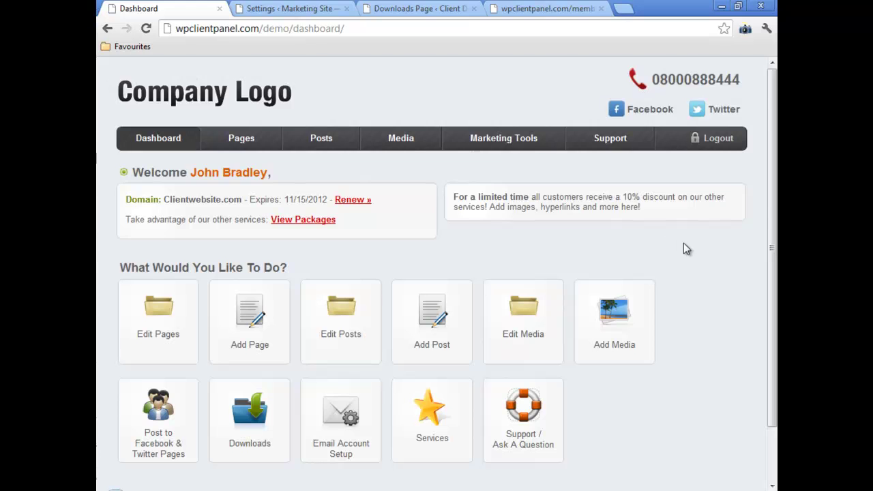
drag(684, 243, 569, 235)
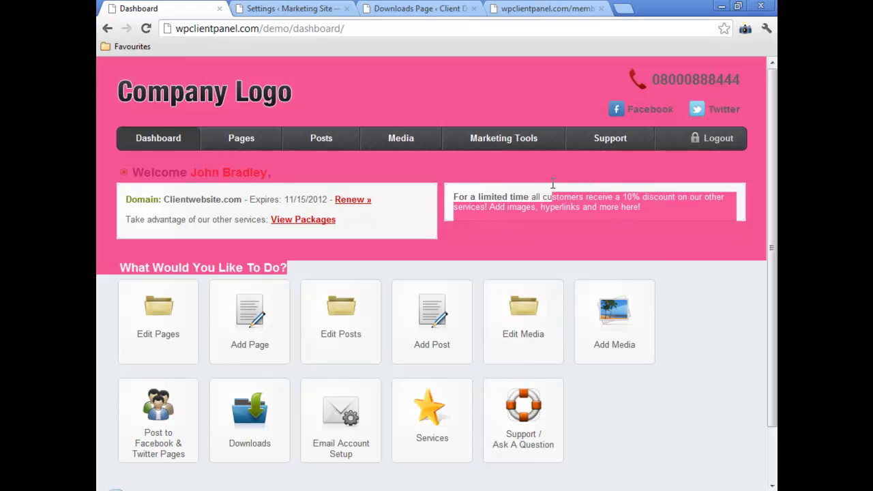
click(277, 7)
click(406, 257)
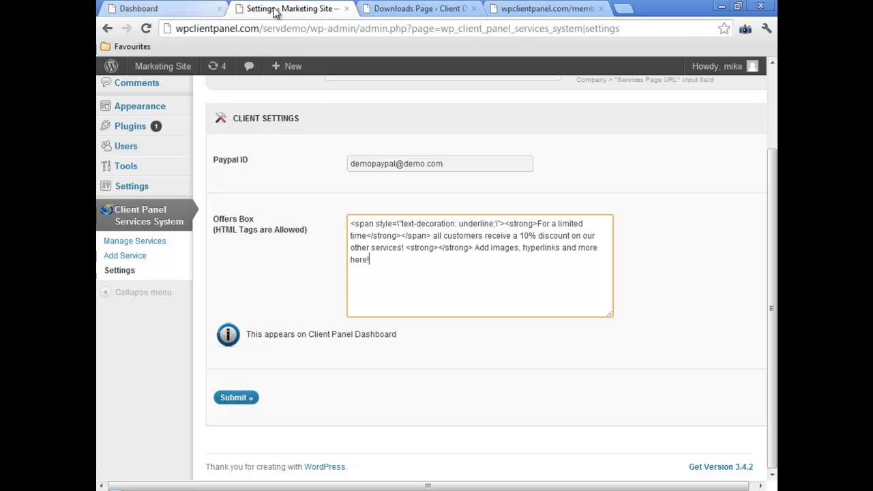
Go to the admin's Client Settings page.
click(430, 10)
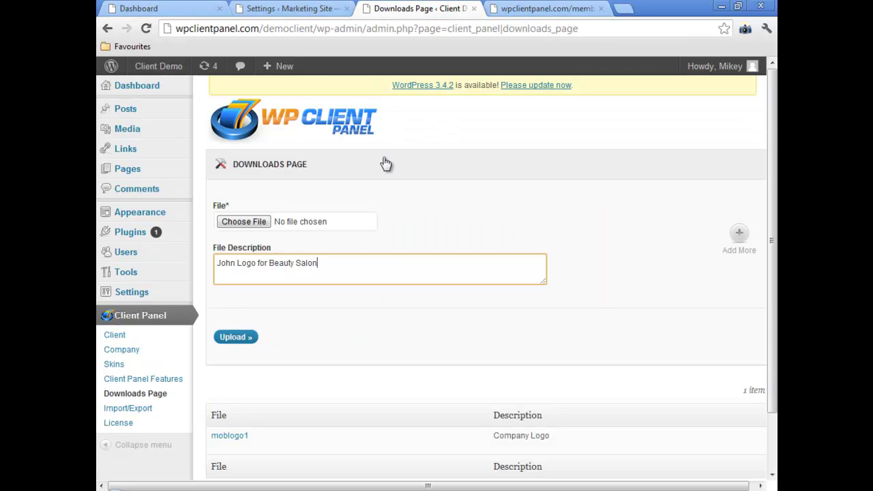
scroll(384, 162, down, 1)
scroll(383, 163, up, 1)
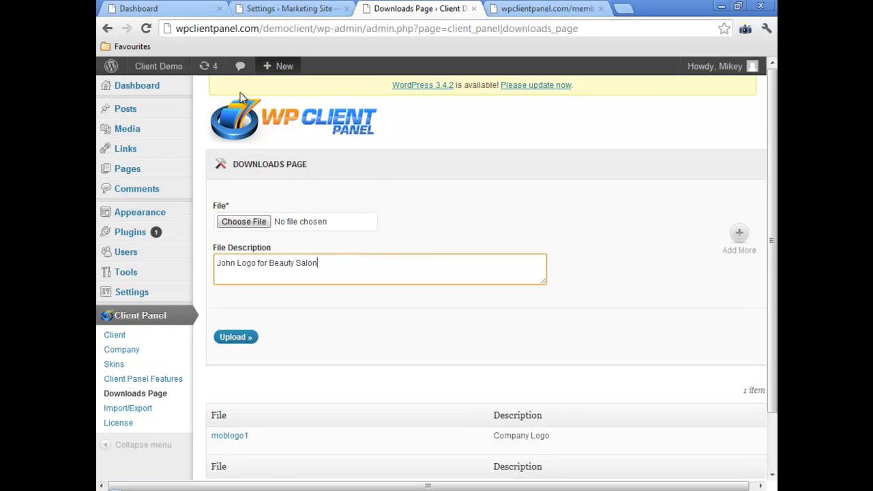
click(114, 335)
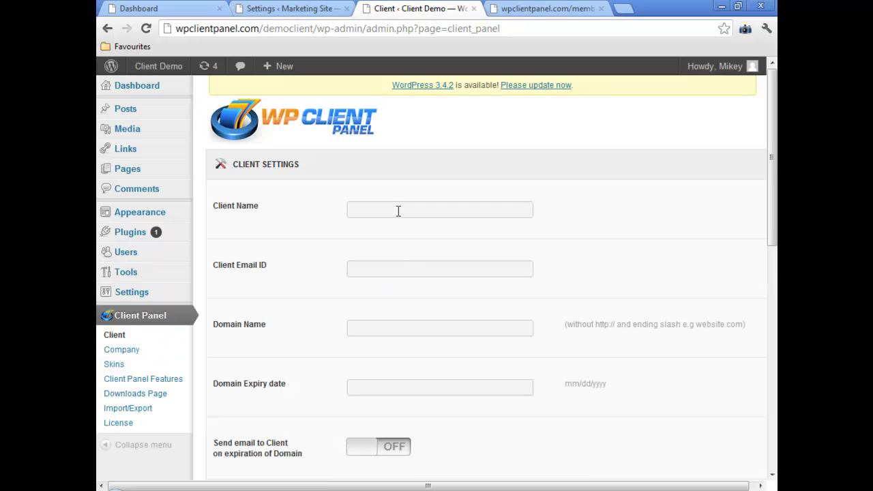
Fill in the client name, email and domain, with domain expiry September 28, 2012.
click(398, 209)
click(392, 225)
click(376, 268)
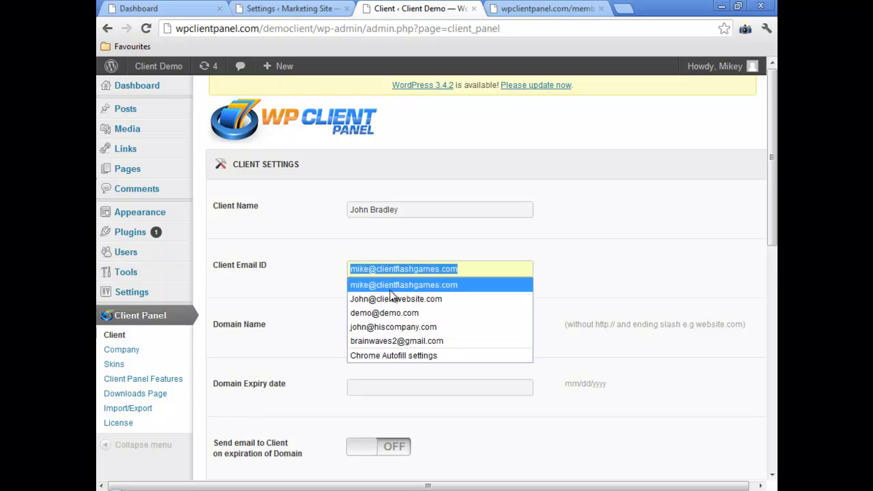
click(393, 297)
scroll(393, 297, down, 1)
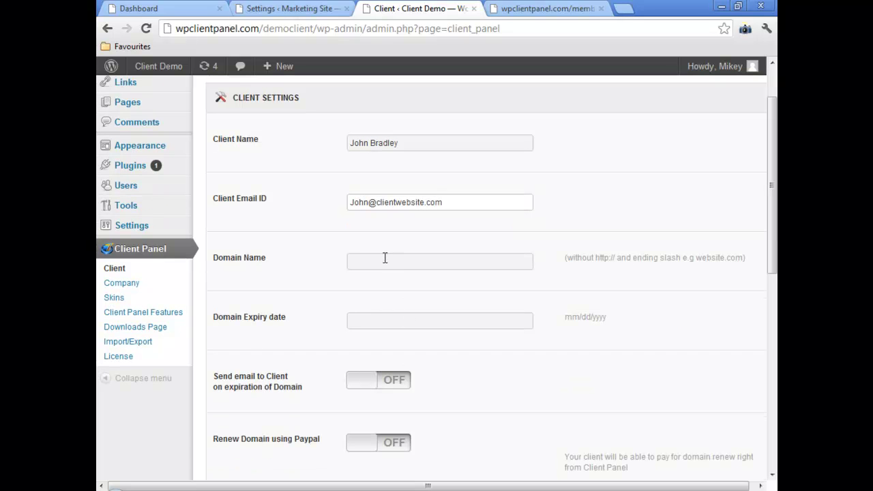
click(385, 258)
click(385, 277)
click(386, 319)
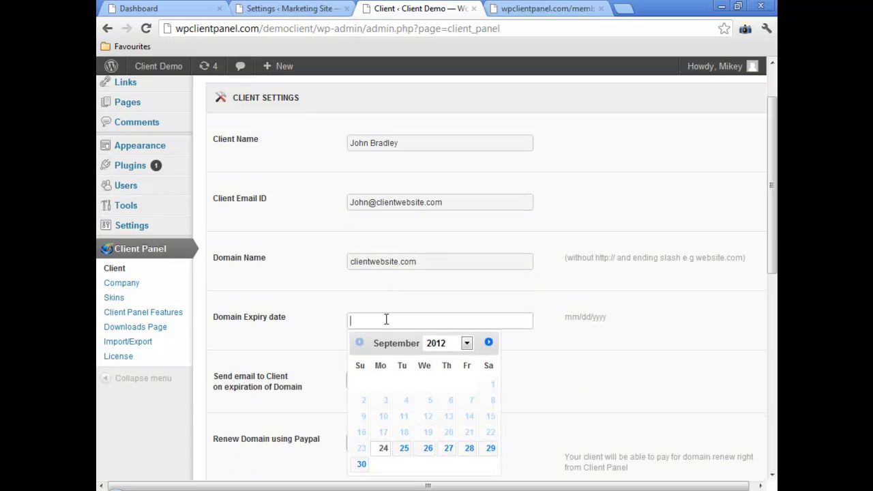
click(470, 448)
Turn on expiry emails and PayPal renewal, and set the domain price to 20.
scroll(437, 368, down, 2)
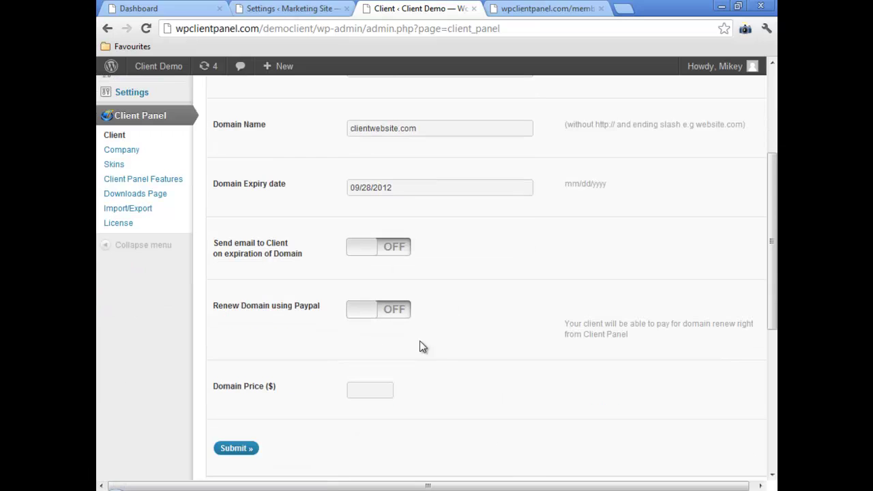
click(363, 258)
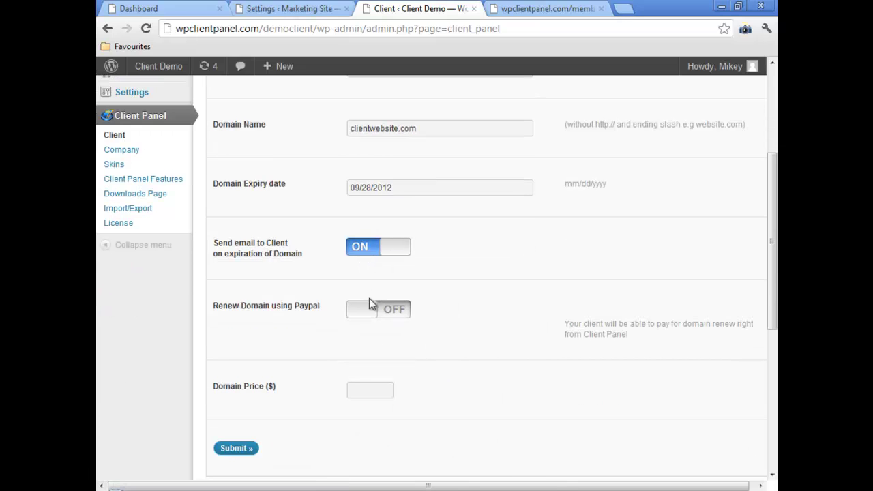
click(366, 318)
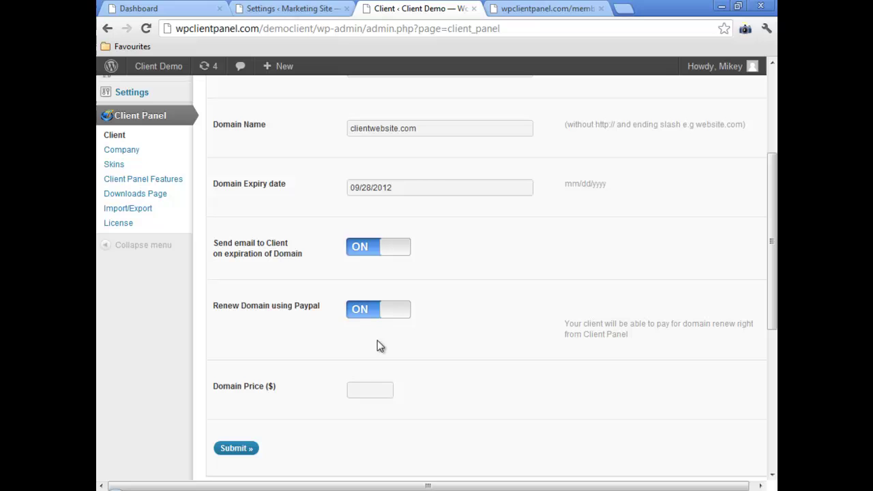
click(358, 393)
text(20)
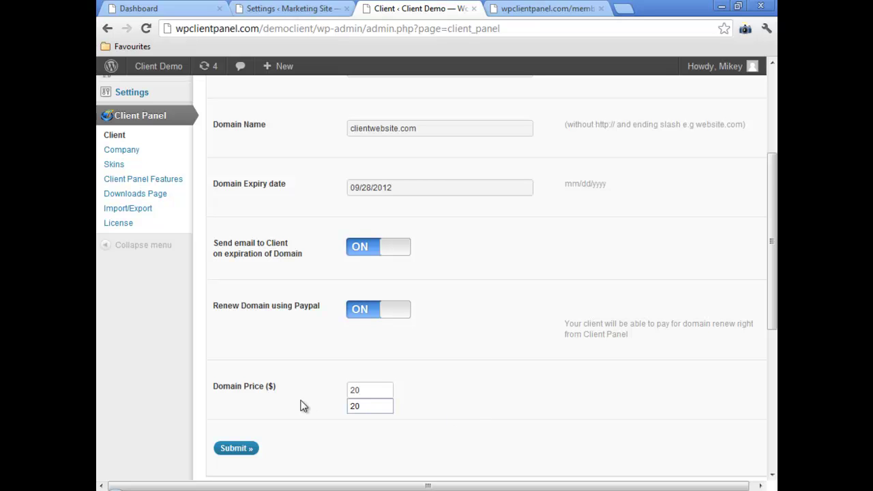
click(304, 406)
scroll(241, 430, up, 2)
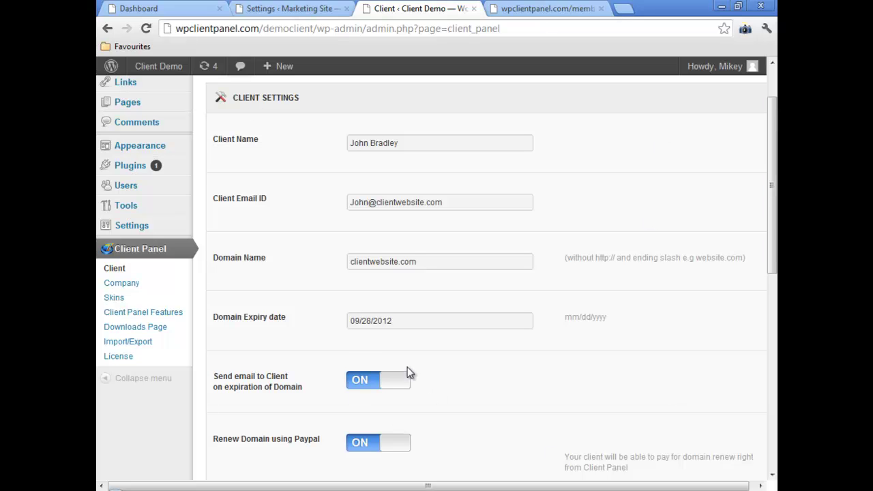
Scroll through the Client Panel Company settings page.
click(123, 283)
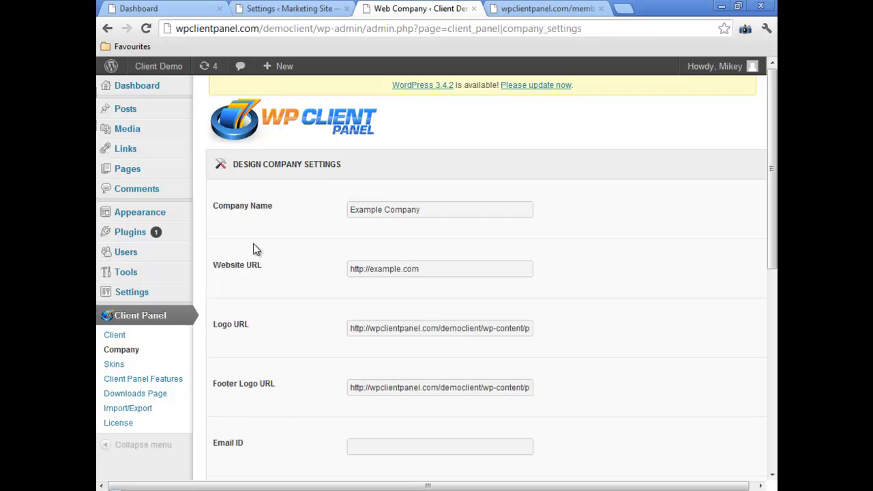
scroll(288, 273, down, 2)
scroll(288, 273, down, 3)
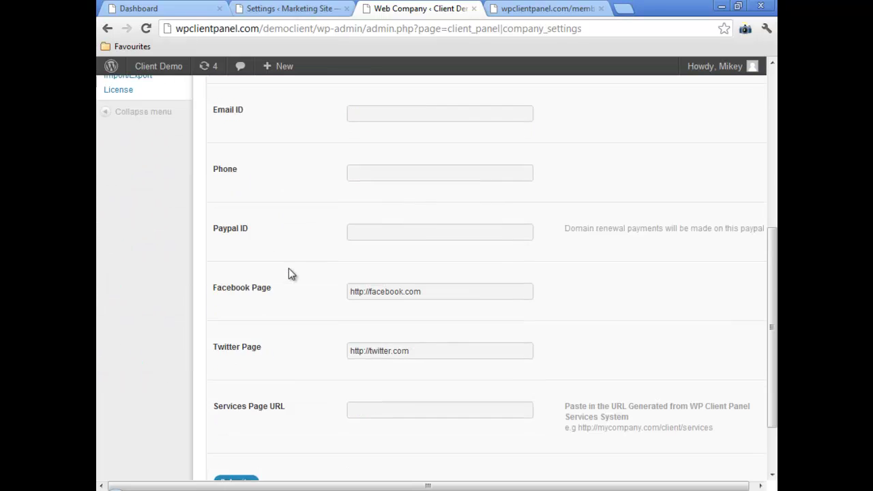
scroll(443, 307, up, 5)
scroll(273, 307, down, 3)
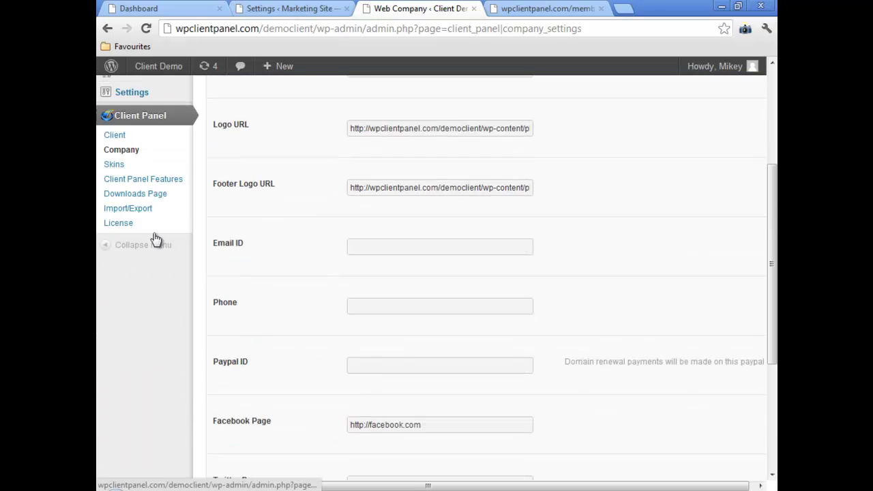
Download the company settings export file from Import/Export.
click(141, 209)
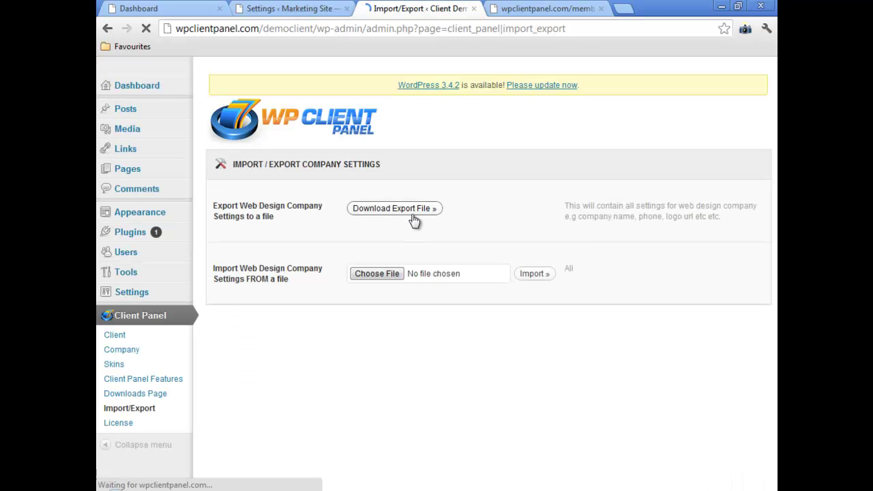
click(354, 213)
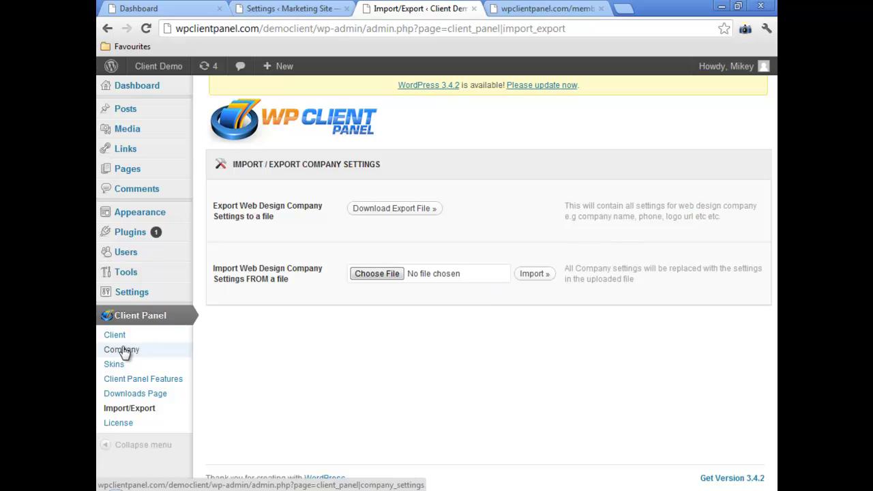
click(140, 382)
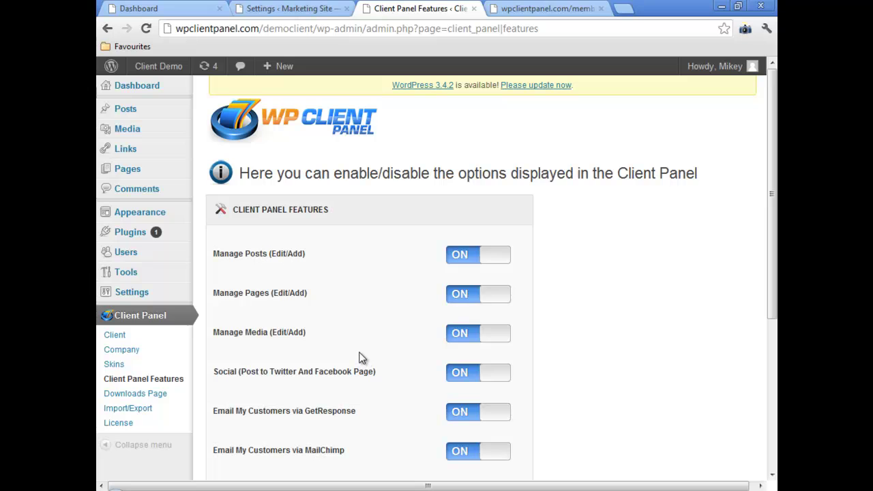
Switch off Manage Posts, Pages, Media, GetResponse, MailChimp, Downloads Page and Services Page.
scroll(368, 338, down, 1)
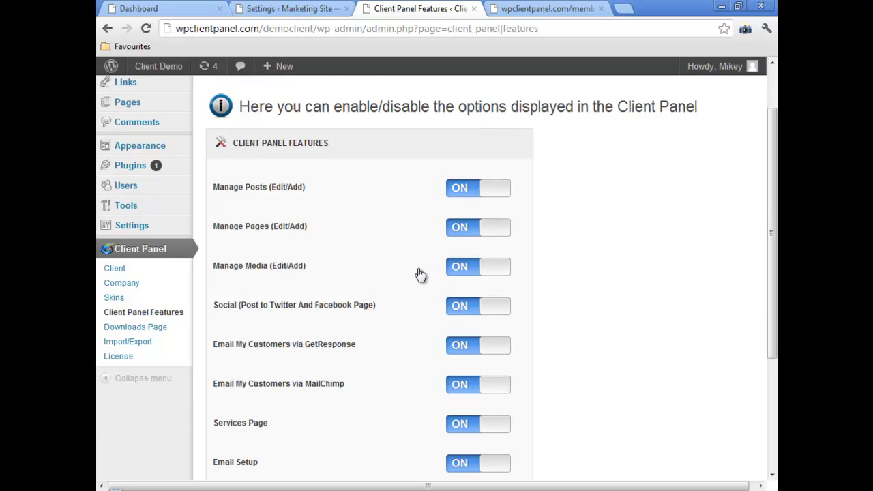
click(498, 195)
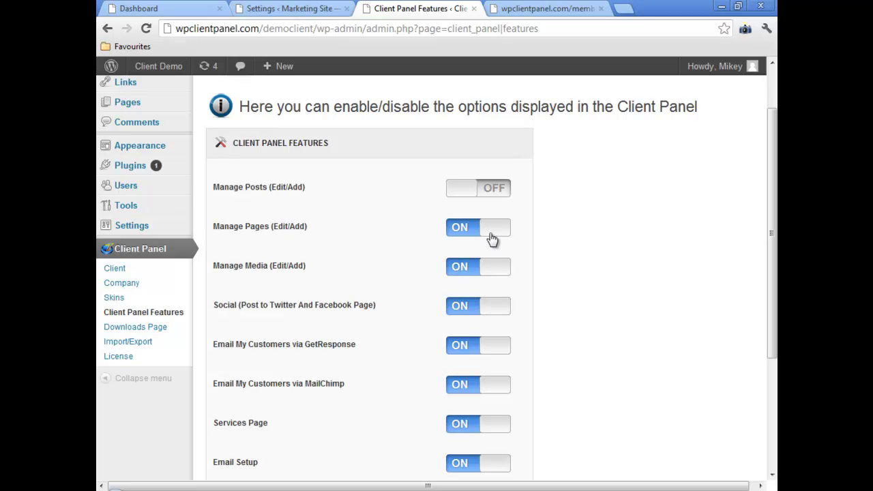
click(494, 235)
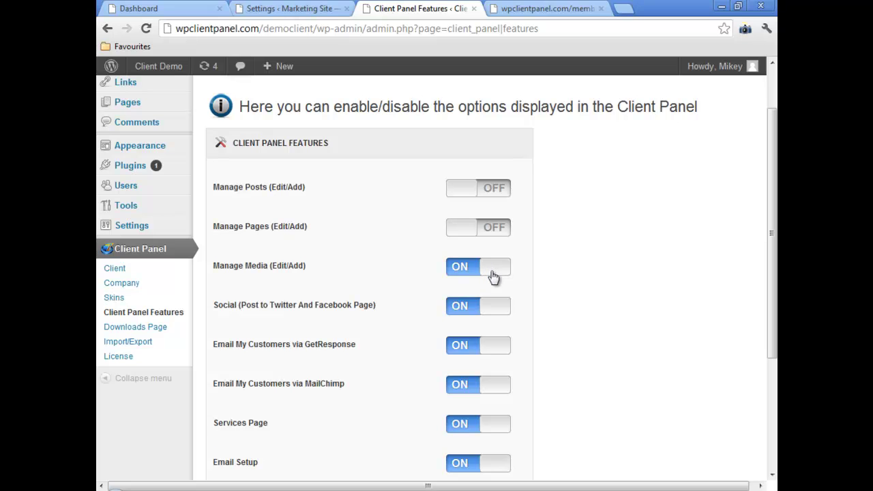
click(494, 276)
scroll(583, 319, down, 1)
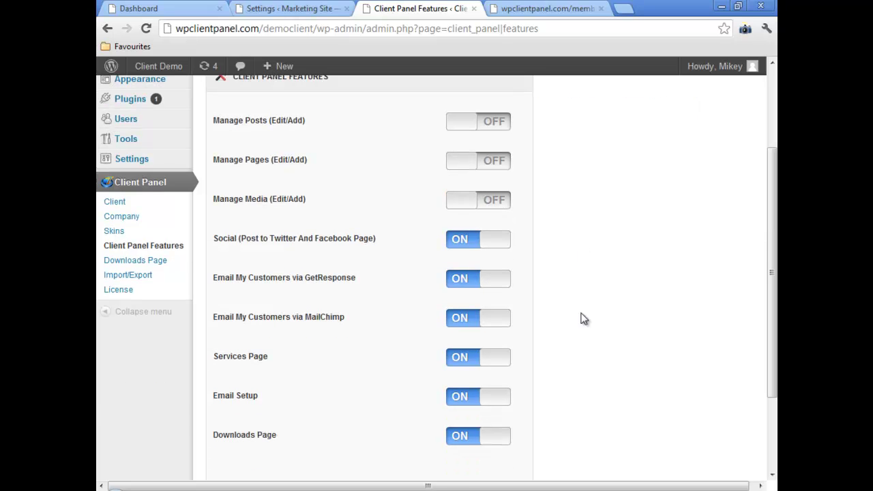
click(496, 282)
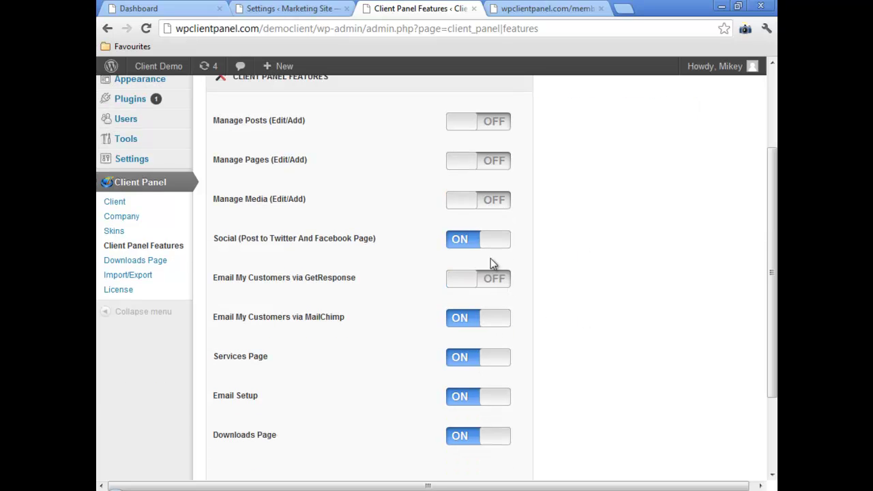
click(485, 322)
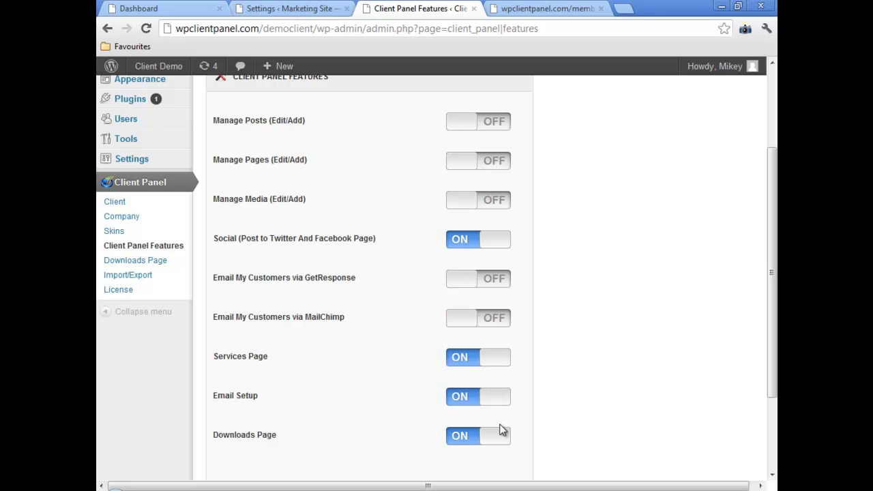
click(500, 444)
click(497, 368)
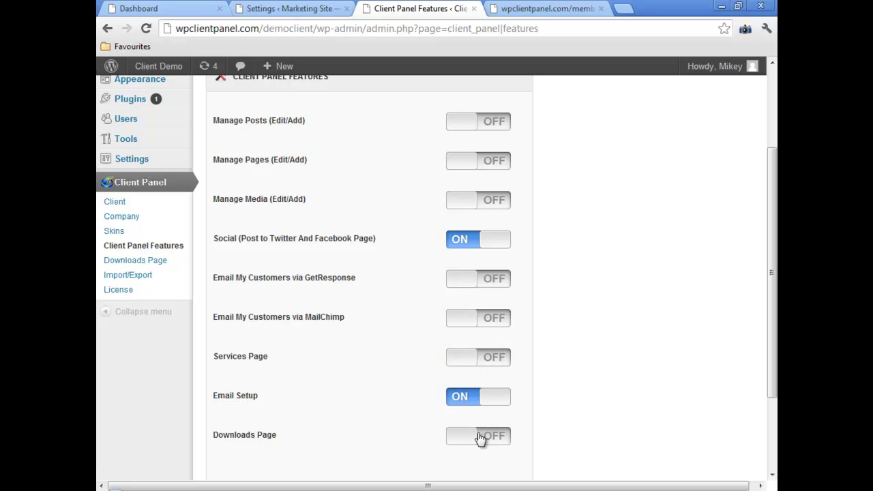
scroll(420, 413, up, 2)
text(Johns Logo For)
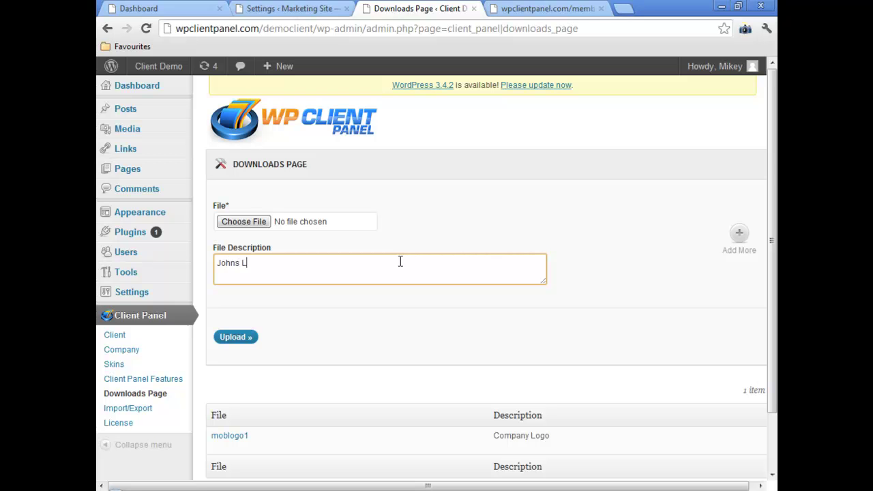
Type a logo description for a hair and beauty salon into the File Description box.
text( Hair And Beauty Salon)
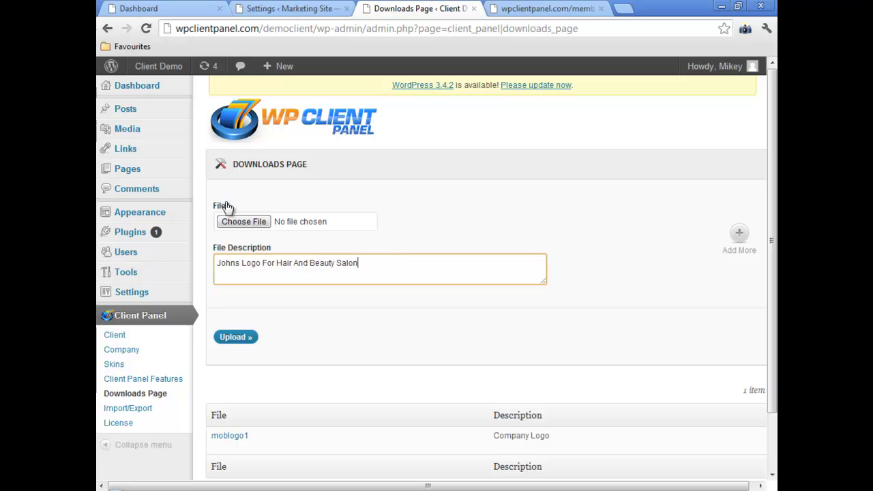
scroll(355, 356, down, 2)
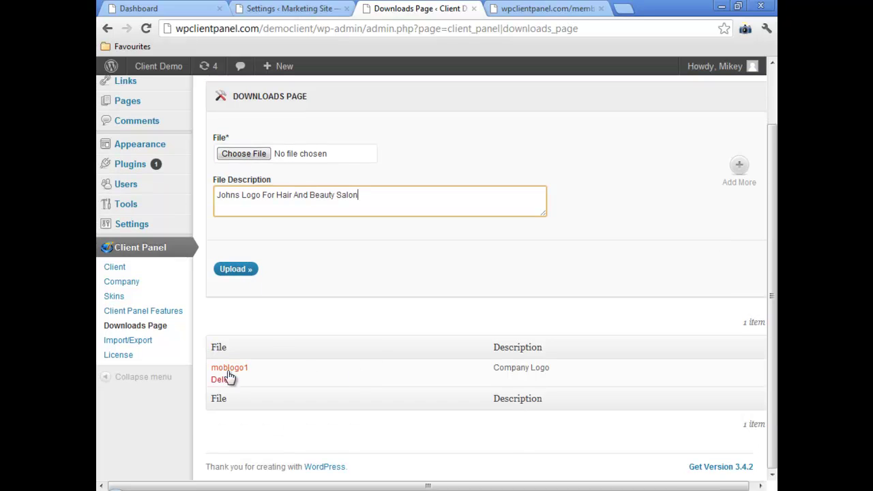
scroll(280, 367, up, 3)
View the offer box on the client dashboard and open its Downloads tile.
click(290, 10)
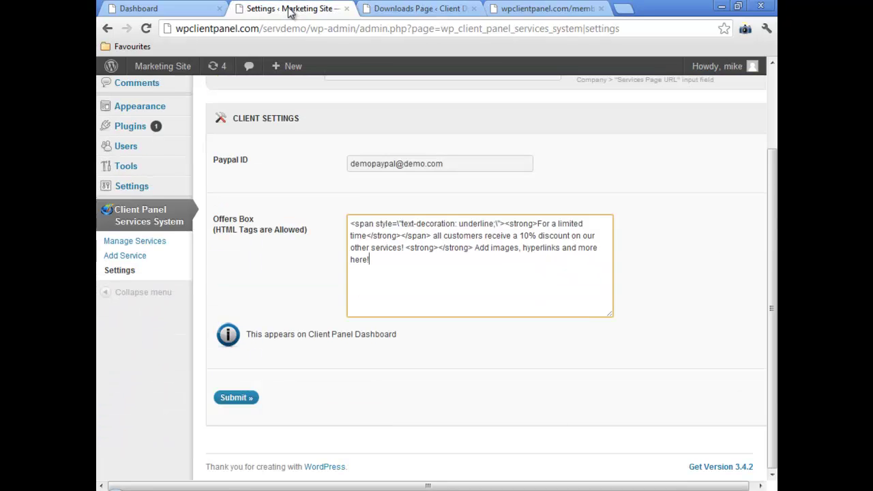
click(164, 10)
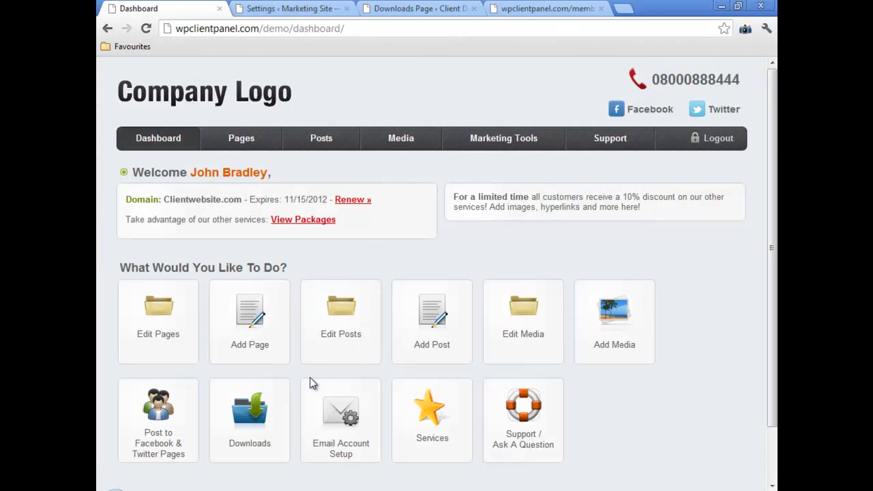
click(246, 455)
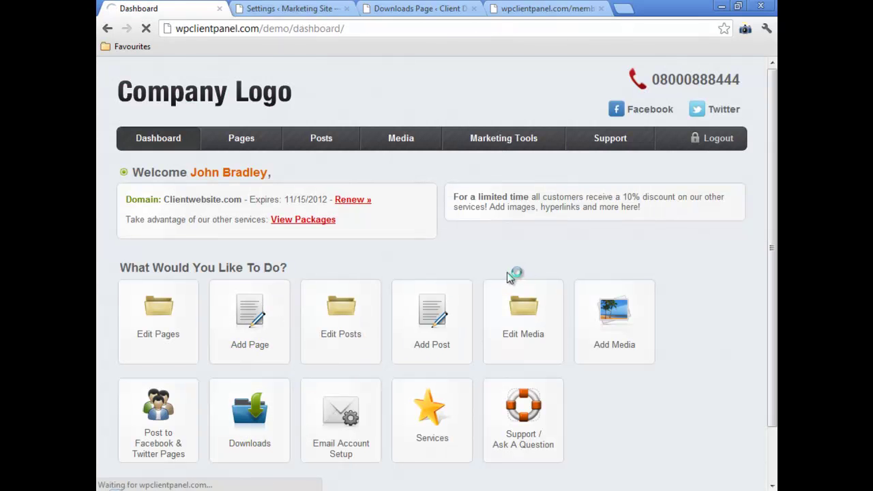